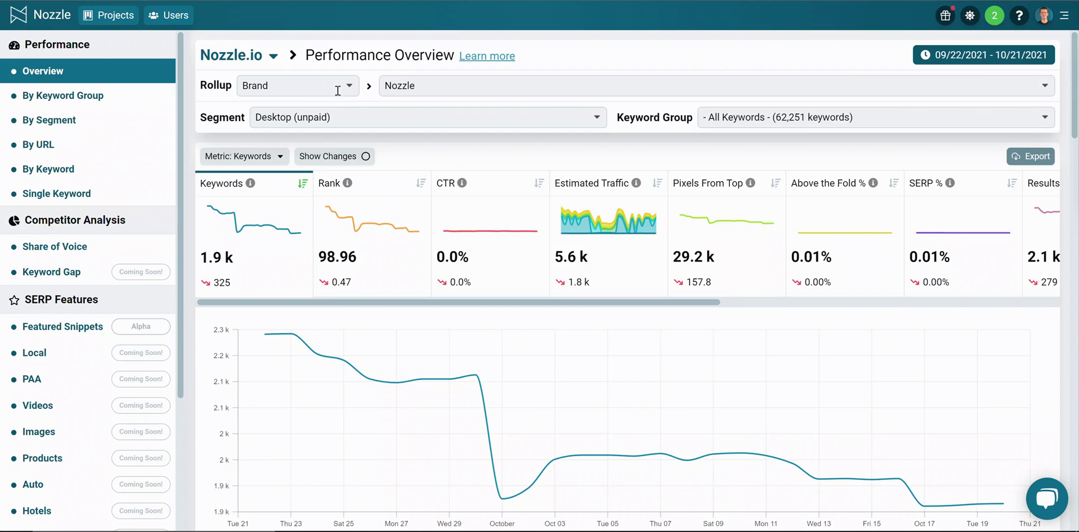
# Review the performance charts and the keyword table for the Nozzle brand in the Performance Overview.
pyautogui.scroll(-5, 425, 187)
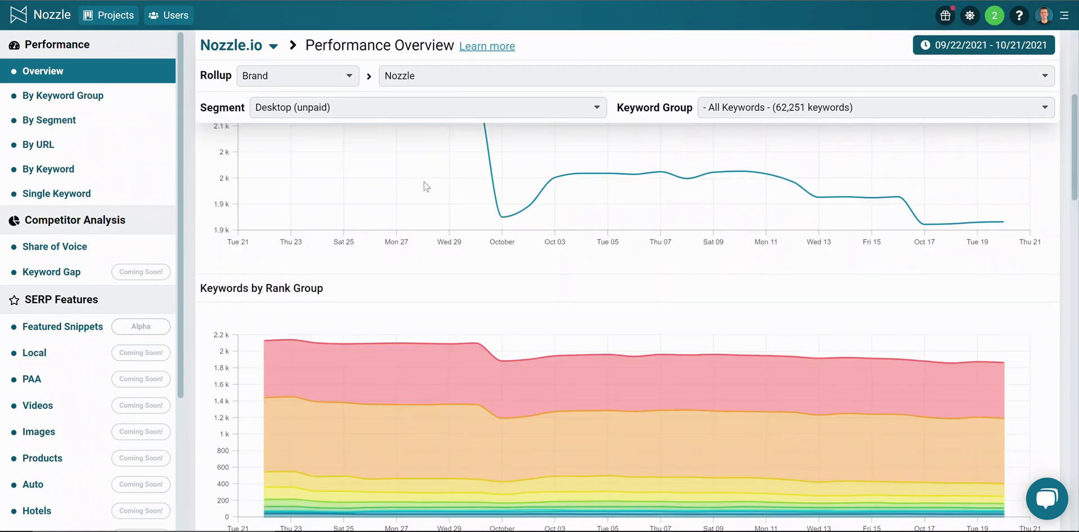
pyautogui.scroll(-15, 534, 243)
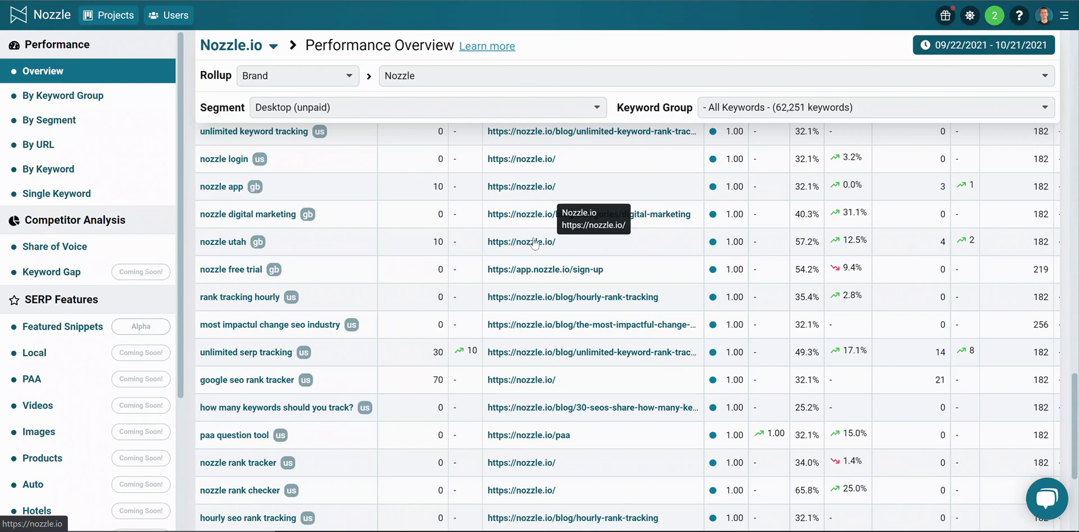
pyautogui.scroll(3, 534, 243)
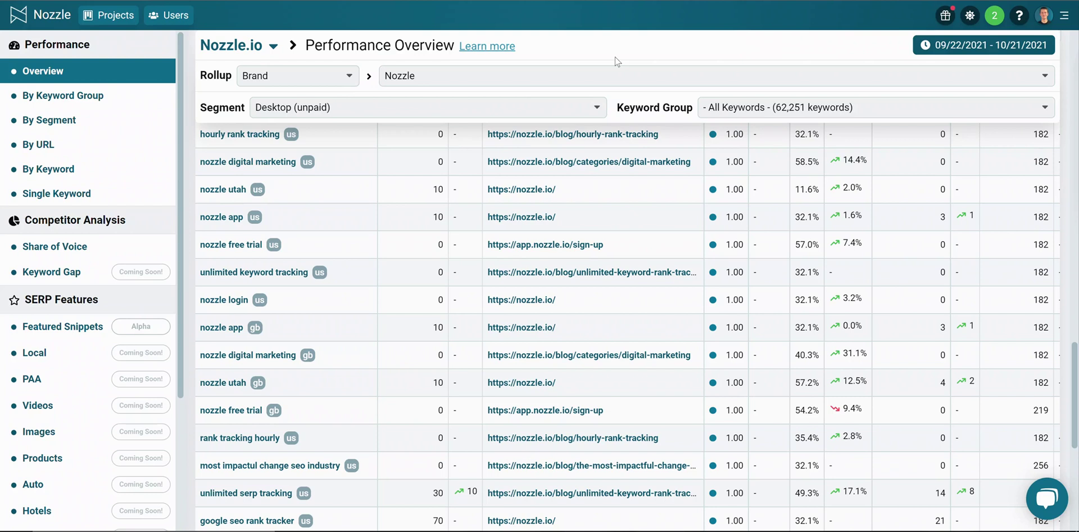
pyautogui.scroll(3, 335, 161)
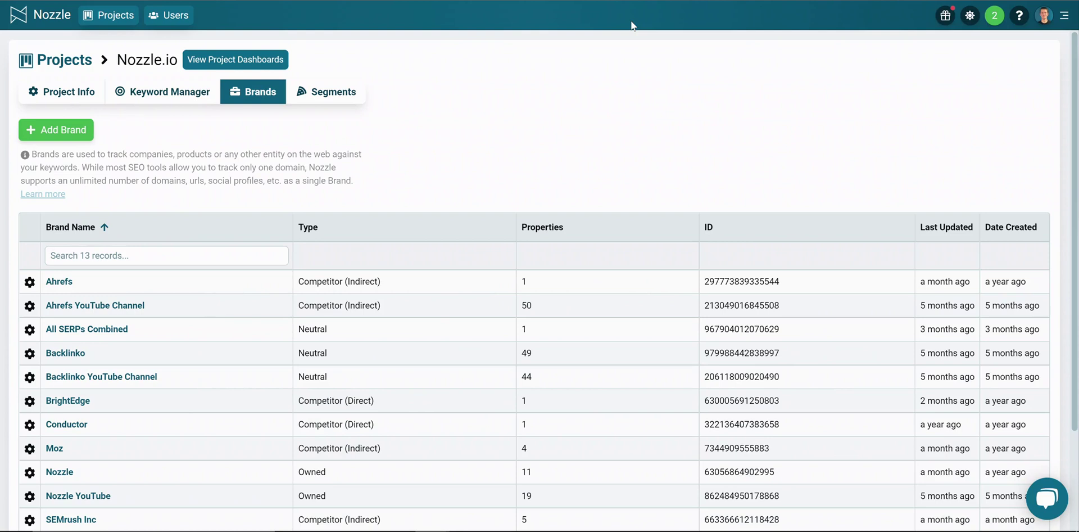
# Open the All SERPs Combined brand, and skip the website search on the new brand form.
pyautogui.click(84, 328)
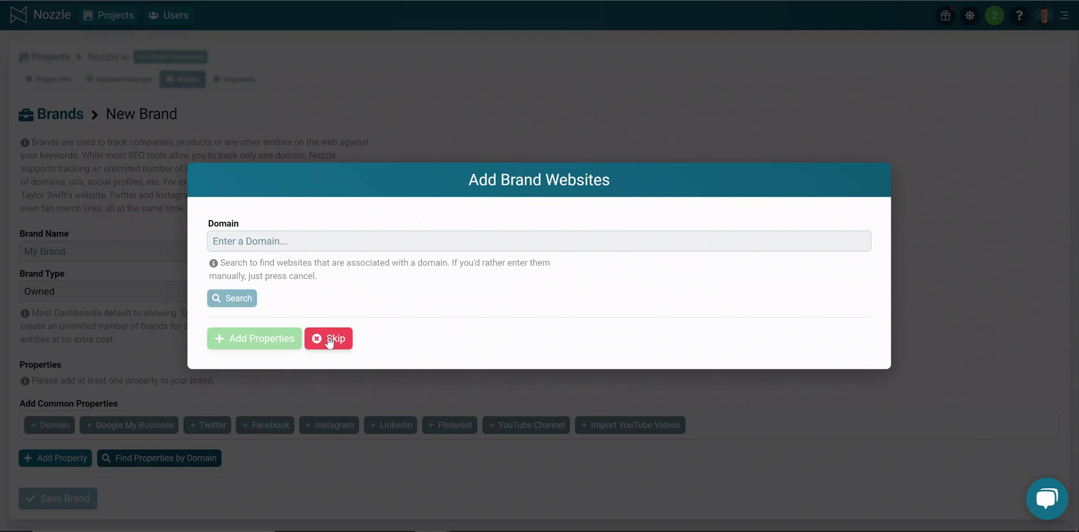
pyautogui.click(329, 339)
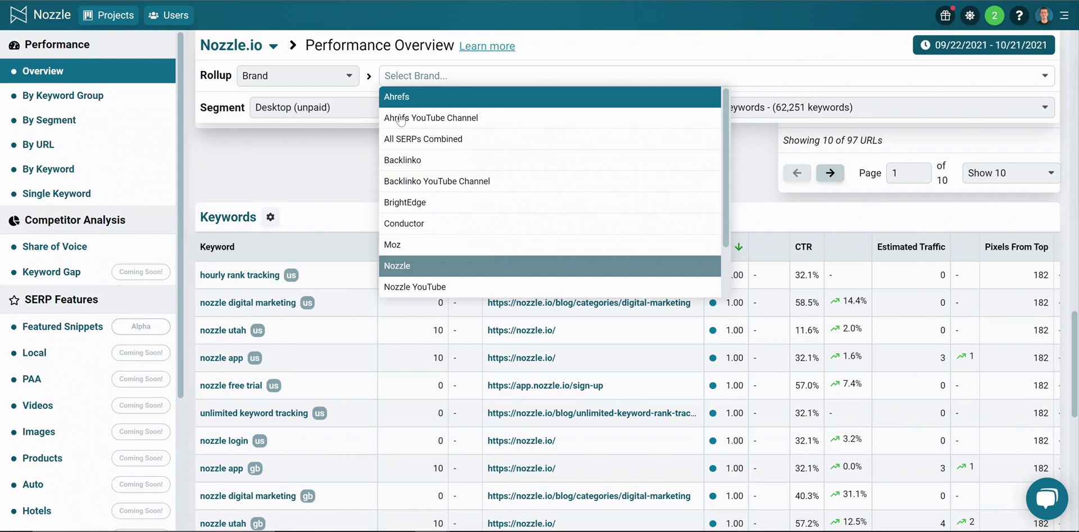
# Set the rollup brand to All SERPs Combined and filter the overview by the Is Video segment.
pyautogui.click(399, 139)
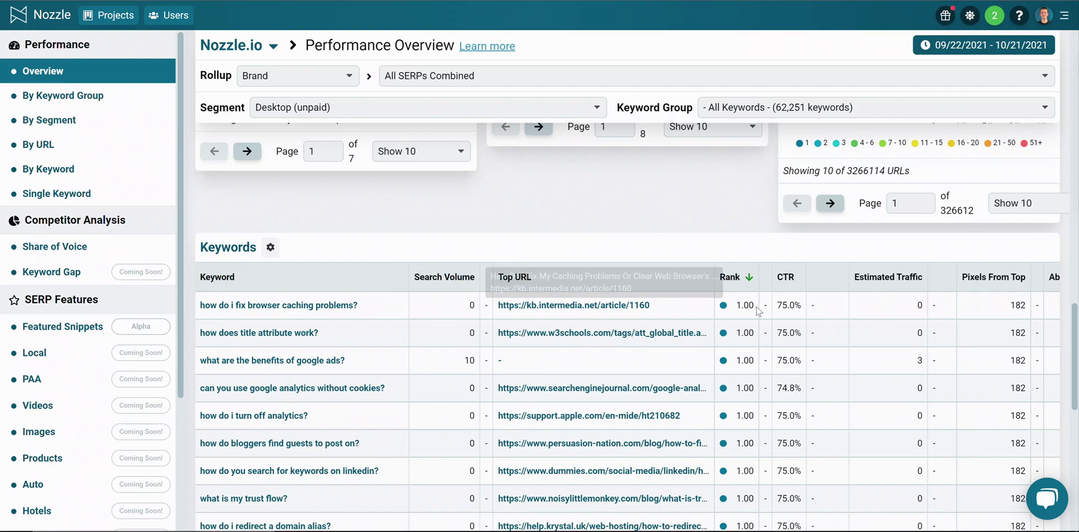
pyautogui.scroll(2, 758, 311)
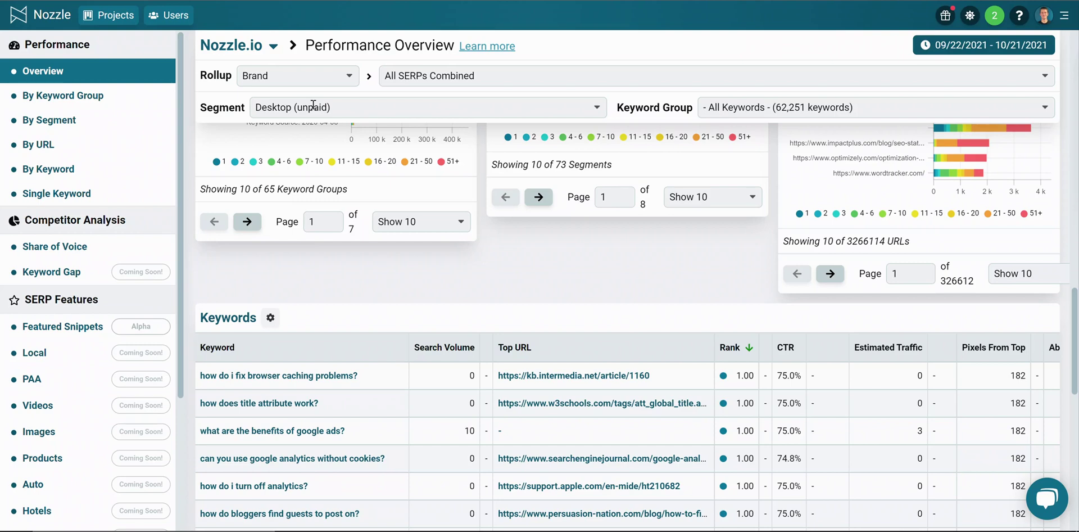
pyautogui.click(313, 106)
pyautogui.click(270, 170)
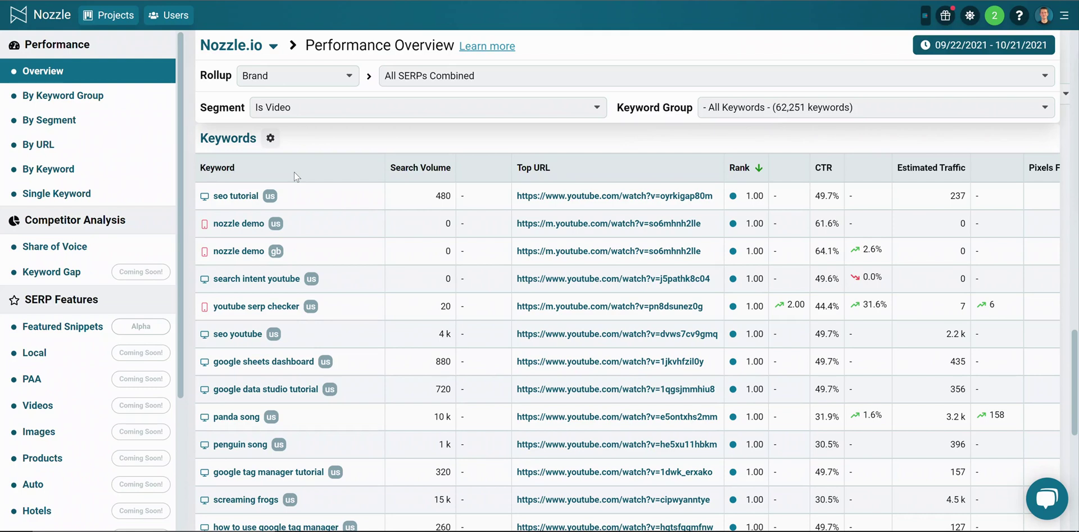
# Open the US desktop keyword "seo tutorial" and examine the rank, pixels-from-top and video labels on its HTML search results.
pyautogui.click(326, 196)
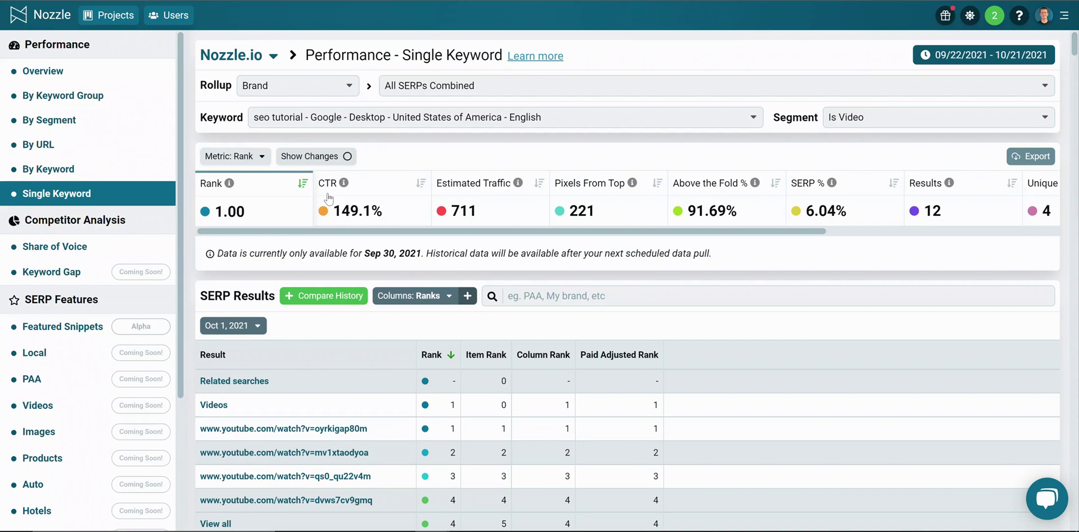
pyautogui.scroll(-10, 646, 211)
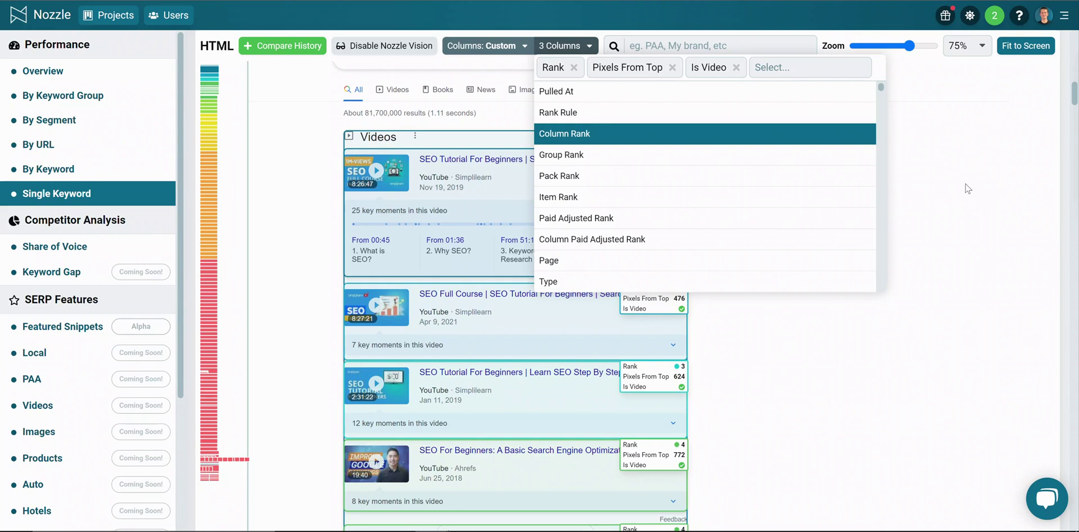
pyautogui.click(968, 188)
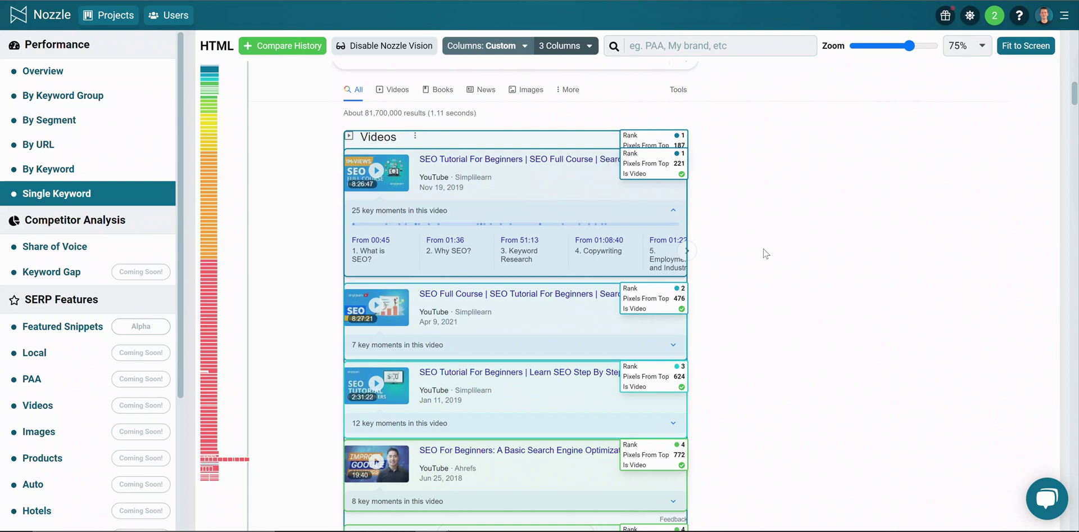
pyautogui.scroll(-4, 764, 253)
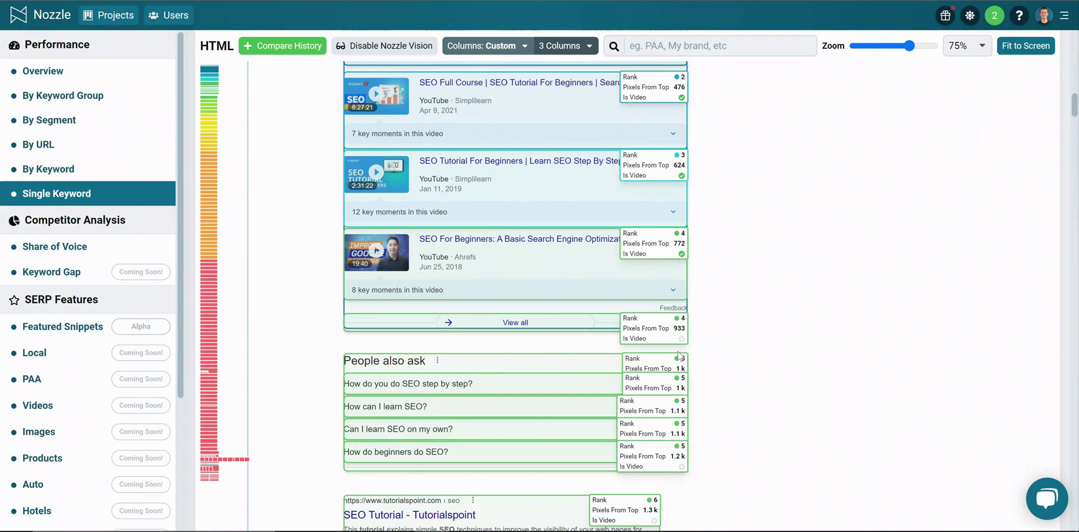
pyautogui.scroll(4, 678, 354)
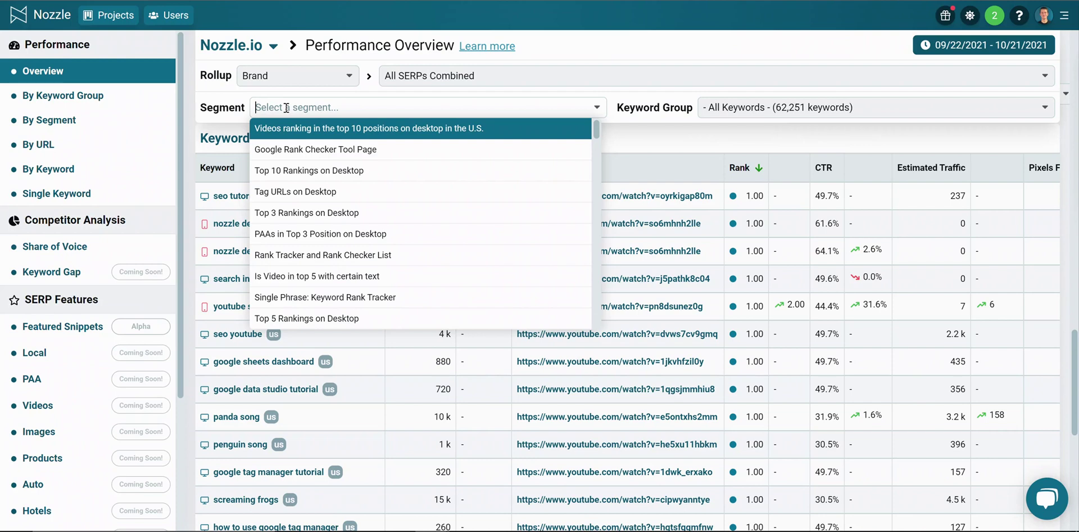
# Search the segments for "feature" and filter the keywords by the Is Image segment.
pyautogui.write('feature')
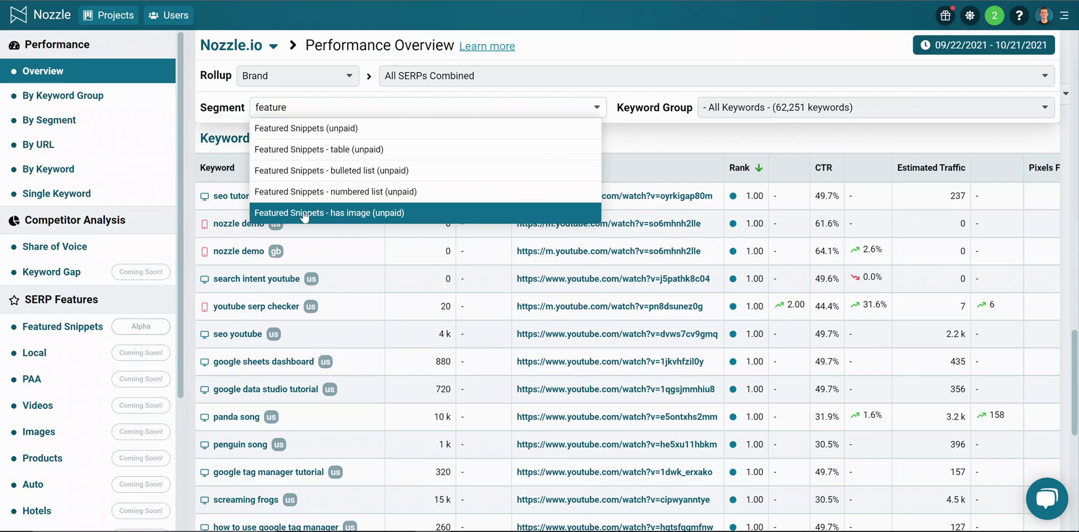
pyautogui.click(304, 217)
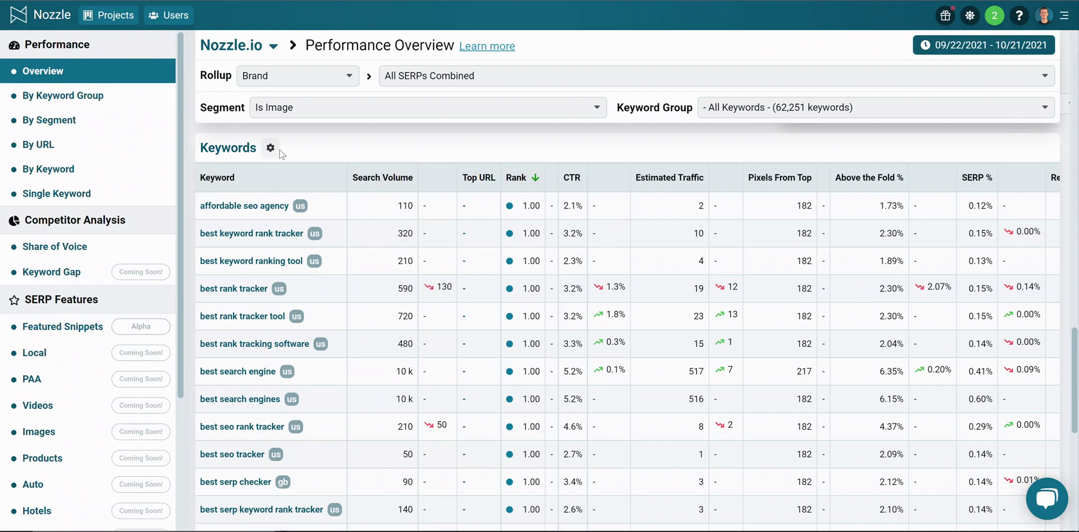
# Browse the available segments and search them for "people" without changing the current selection.
pyautogui.click(305, 108)
pyautogui.scroll(-5, 325, 239)
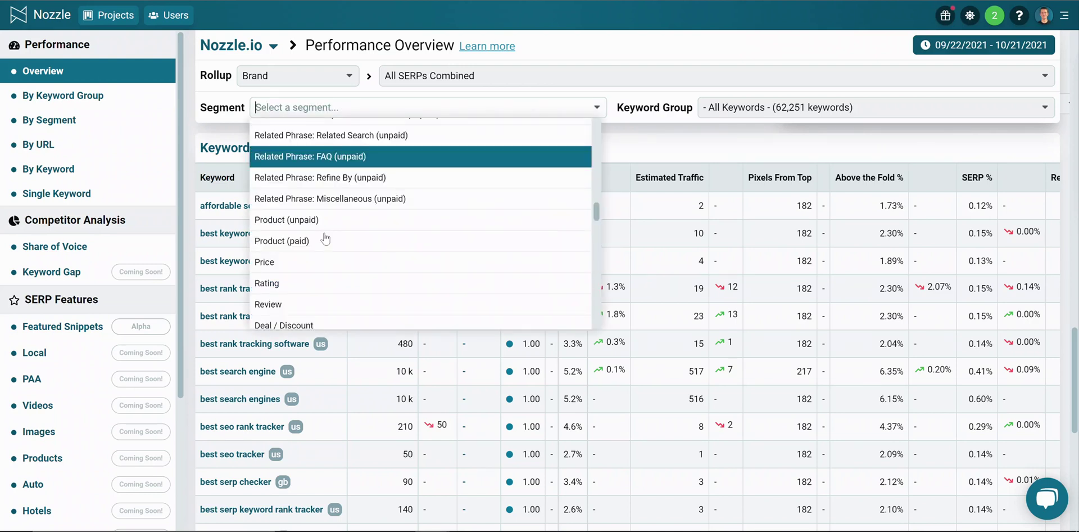
pyautogui.scroll(-3, 326, 239)
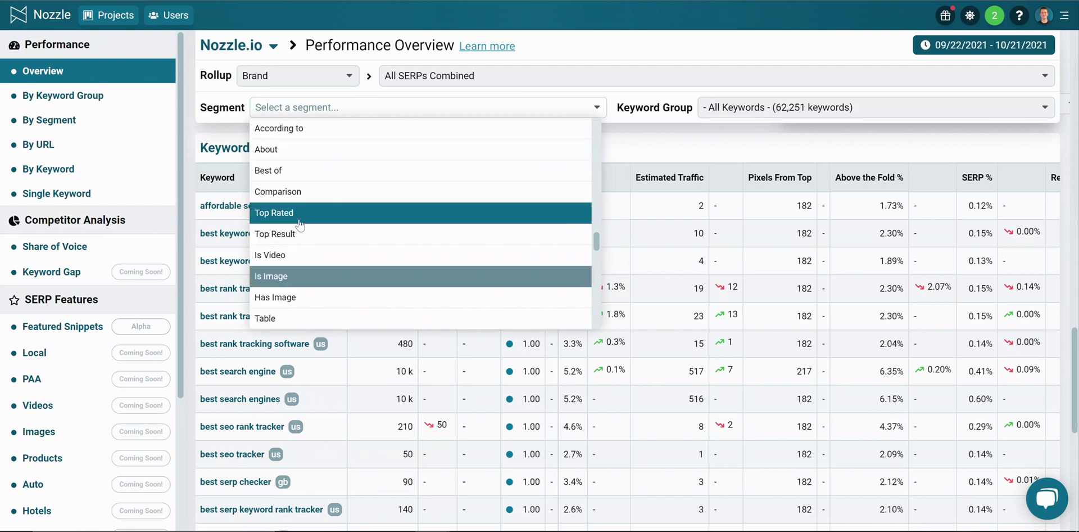
pyautogui.click(310, 112)
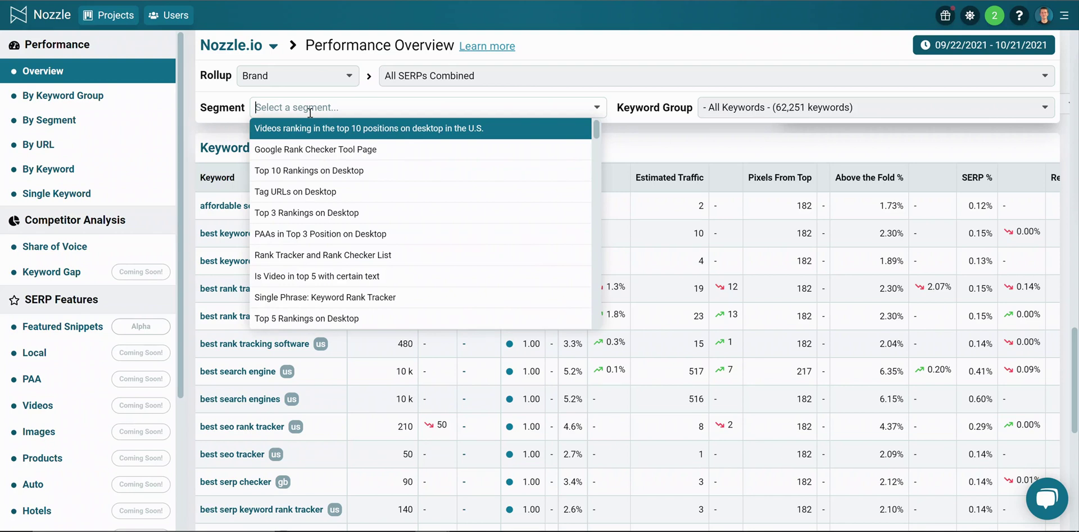
pyautogui.write('people')
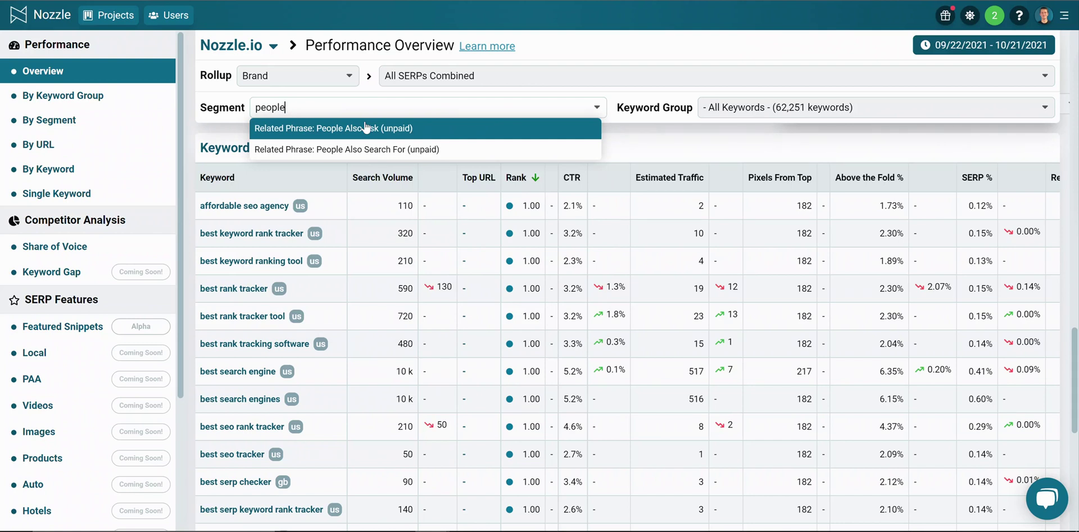
pyautogui.click(591, 53)
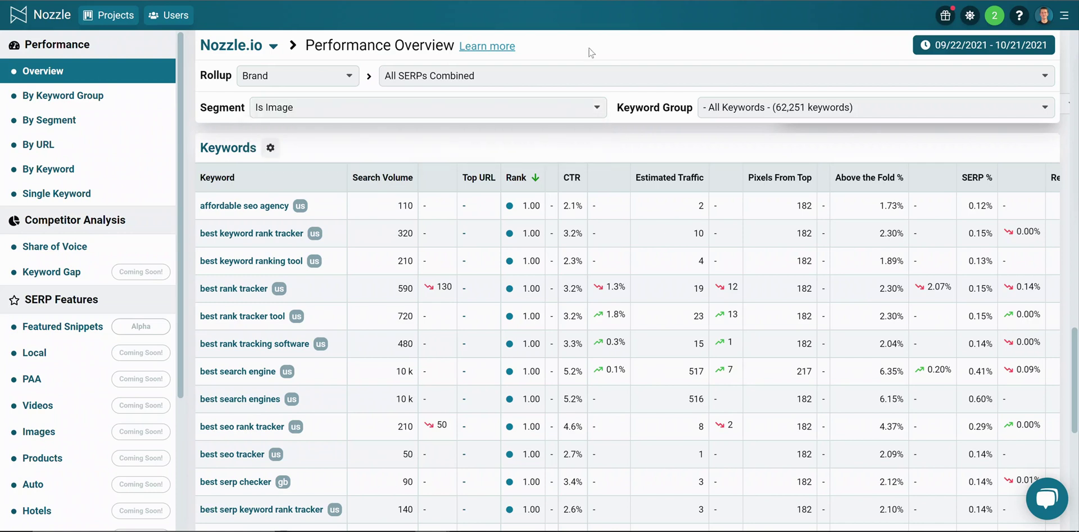
# Filter by the segment "Videos ranking in the top 10 positions on desktop in the U.S." and review its charts and keywords.
pyautogui.click(360, 107)
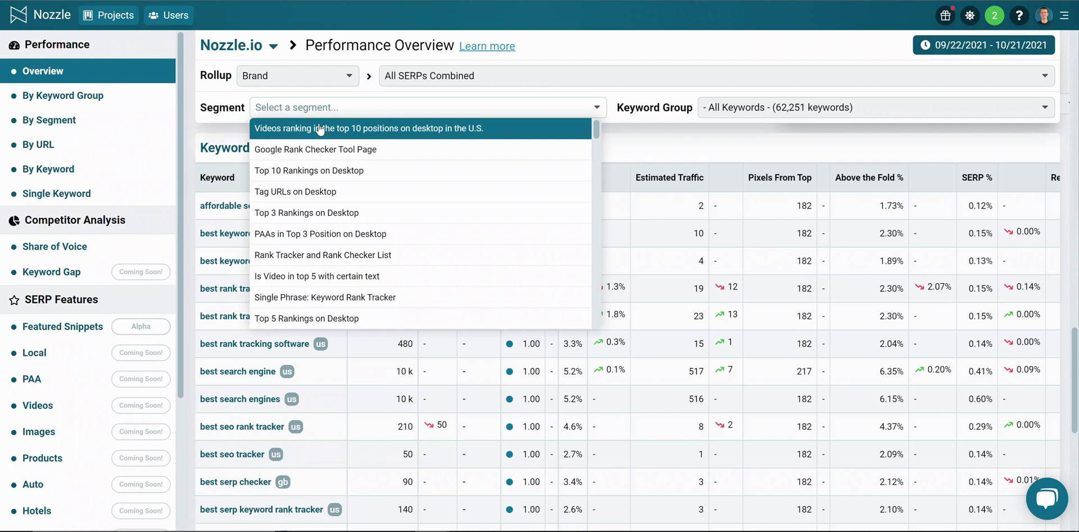
pyautogui.click(419, 128)
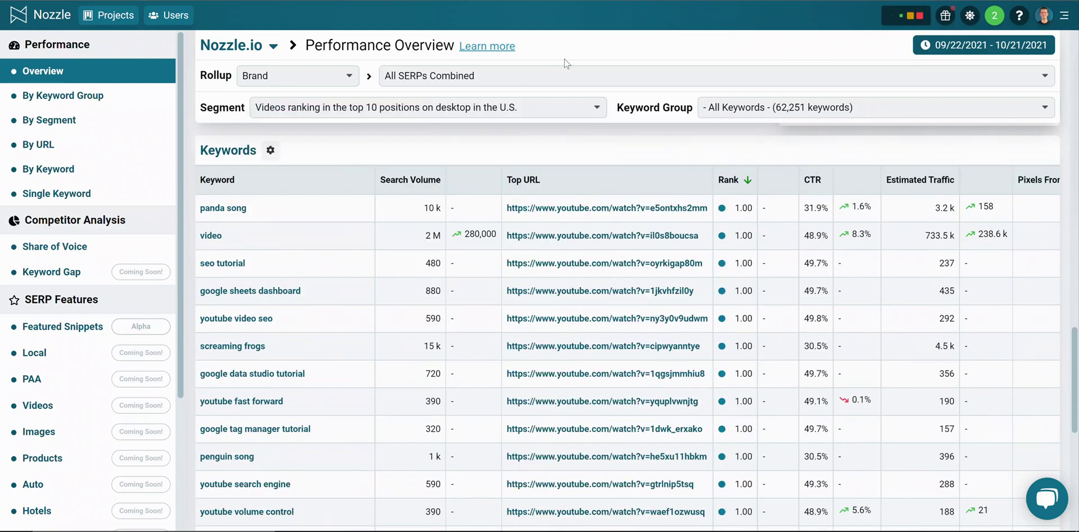
pyautogui.scroll(-1, 745, 274)
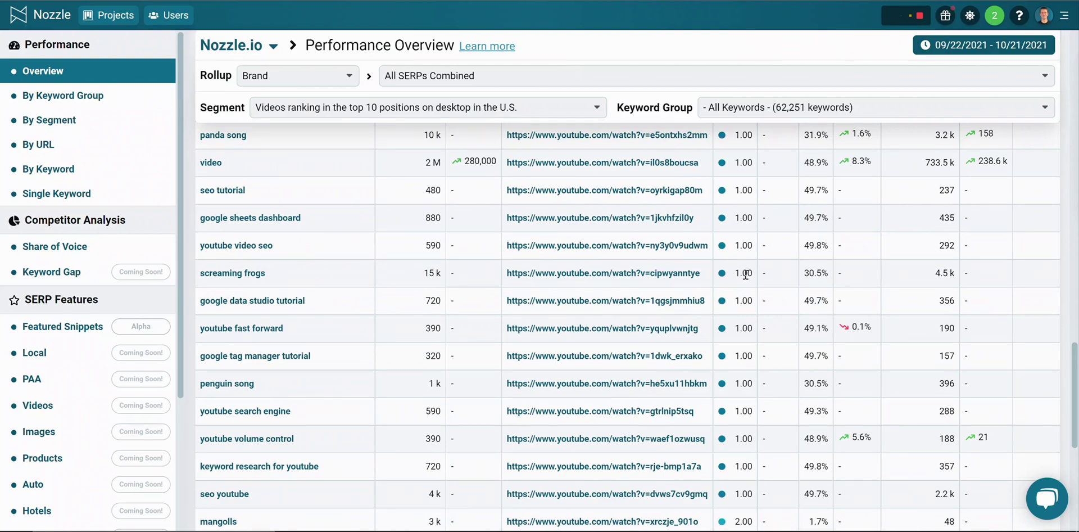
pyautogui.scroll(5, 545, 290)
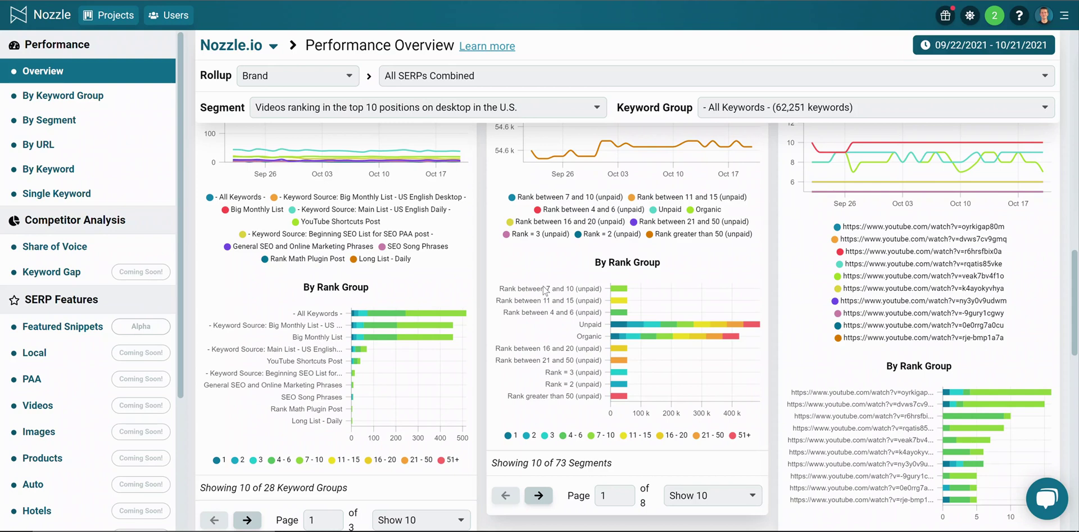
pyautogui.scroll(-10, 544, 291)
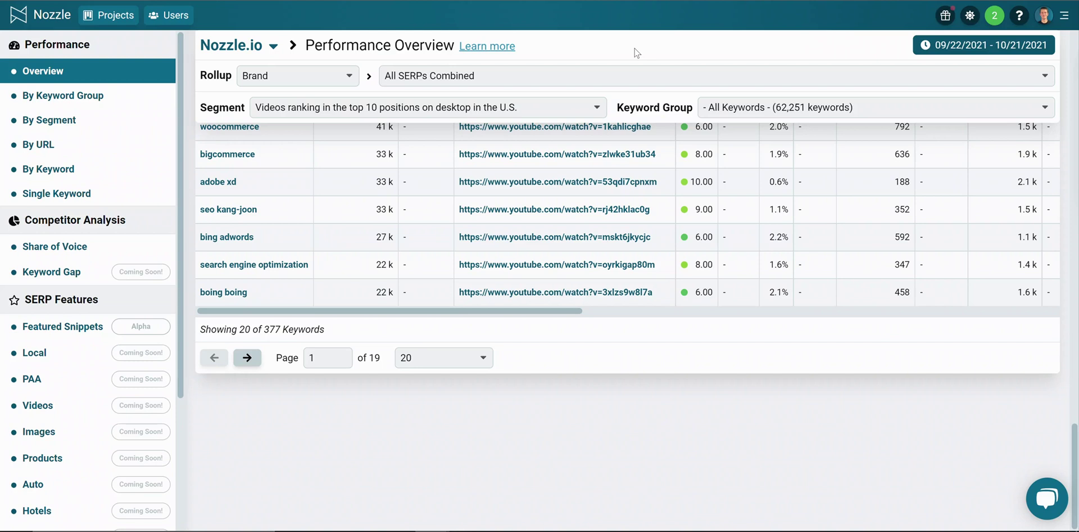
# Switch the segment to "PAAs in Top 3 Position on Desktop" and examine the ranks in the keyword table.
pyautogui.click(543, 107)
pyautogui.click(313, 233)
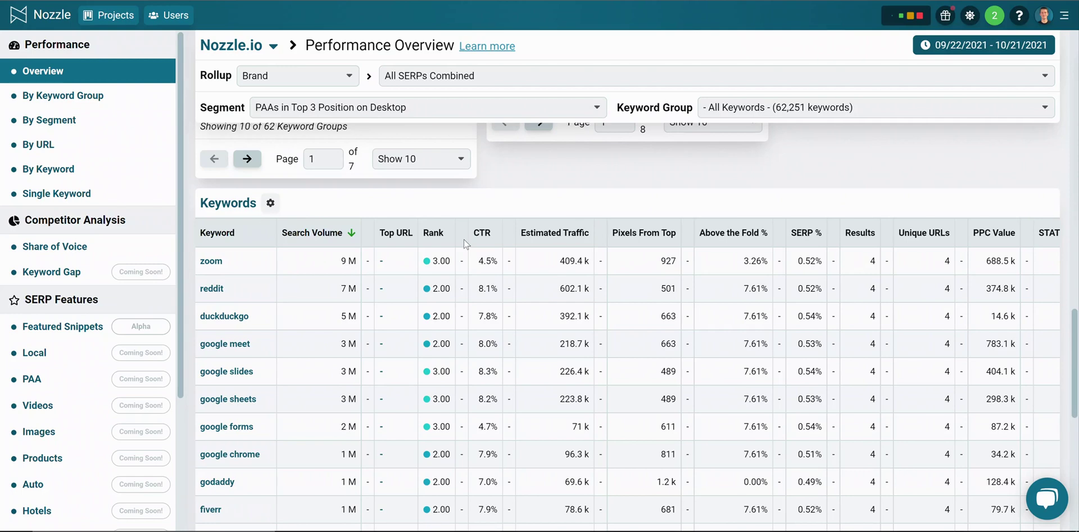
pyautogui.scroll(-1, 444, 325)
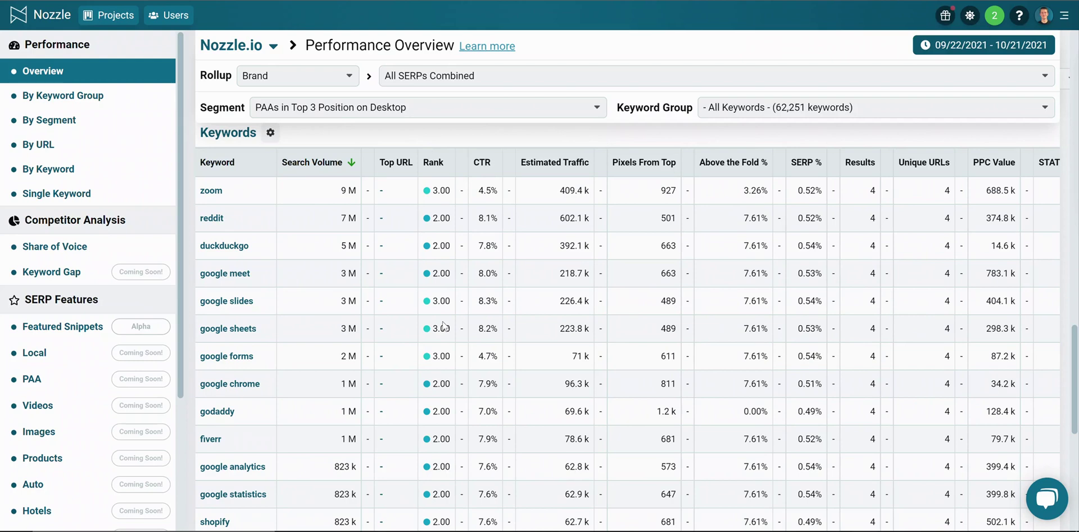
pyautogui.scroll(1, 444, 325)
pyautogui.moveTo(445, 288); pyautogui.dragTo(443, 266)
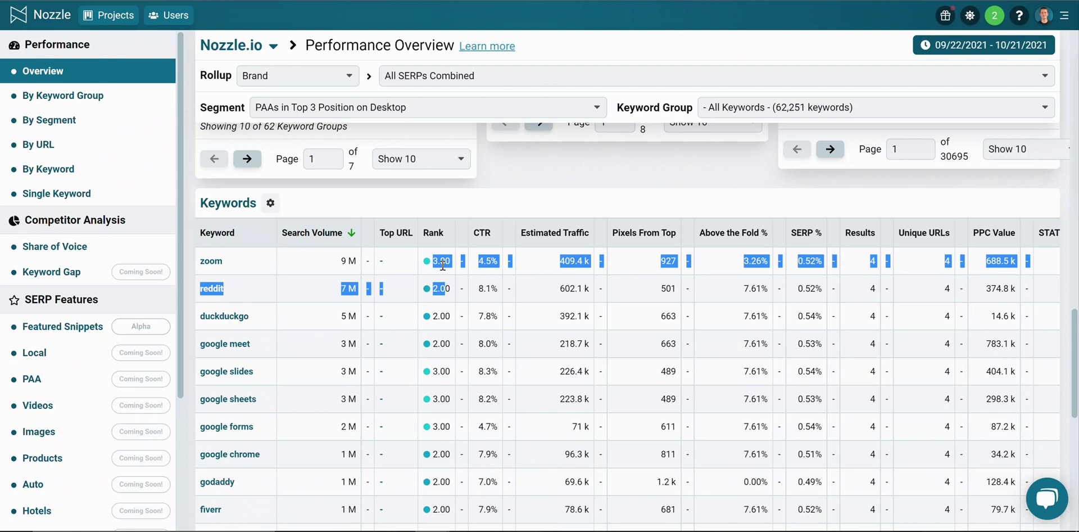
pyautogui.click(438, 336)
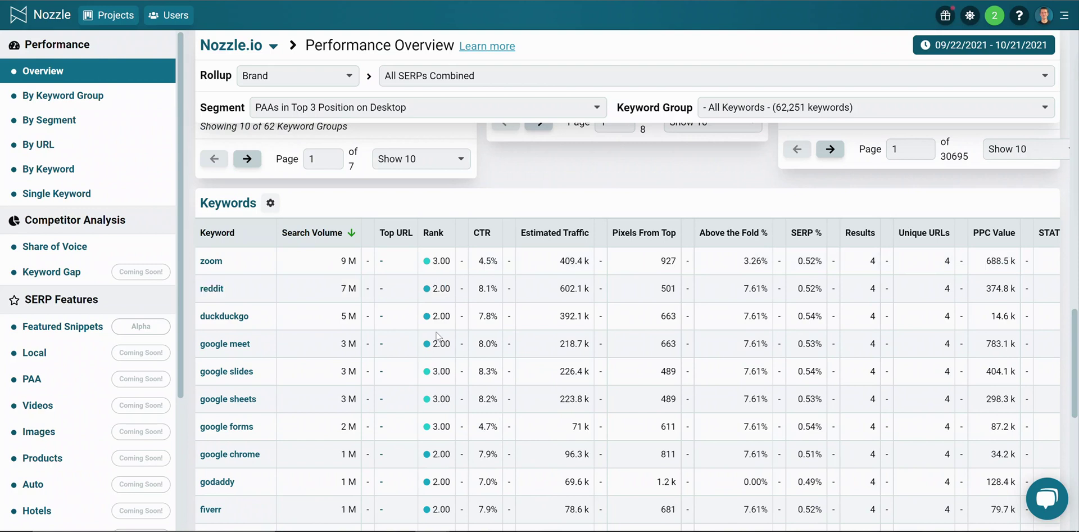